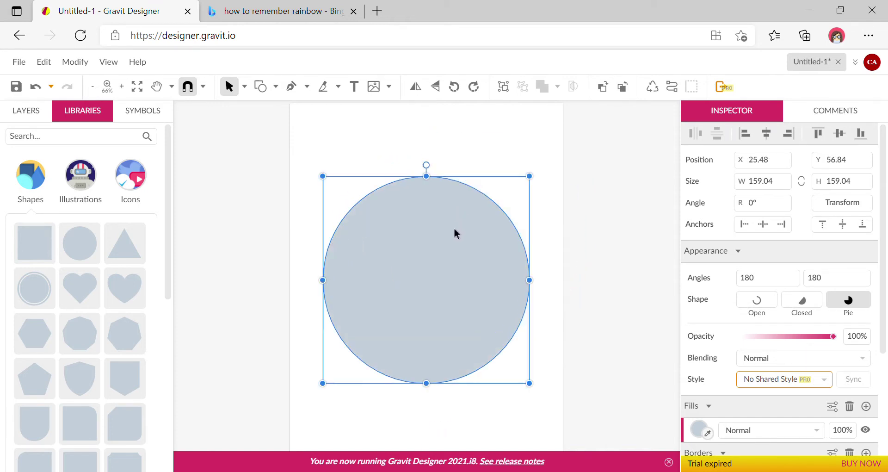
Fill the large circle with red.
{"action": "left_click", "coordinate": [697, 431]}
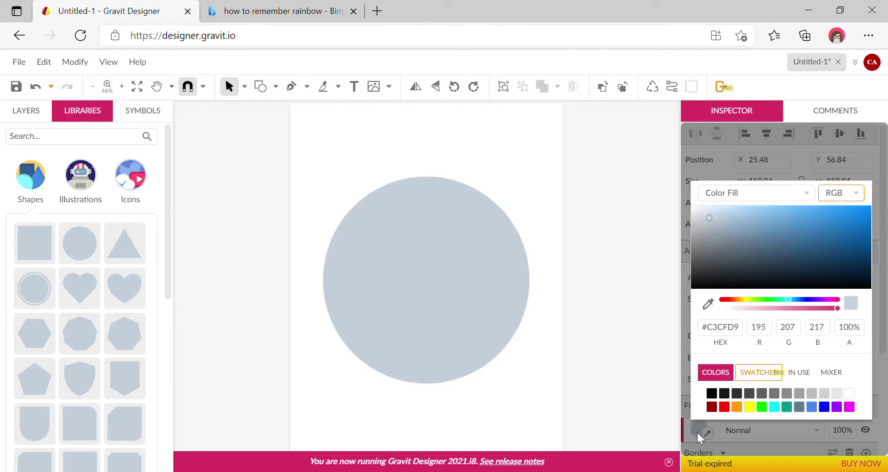
{"action": "left_click", "coordinate": [726, 408]}
{"action": "left_click", "coordinate": [568, 294]}
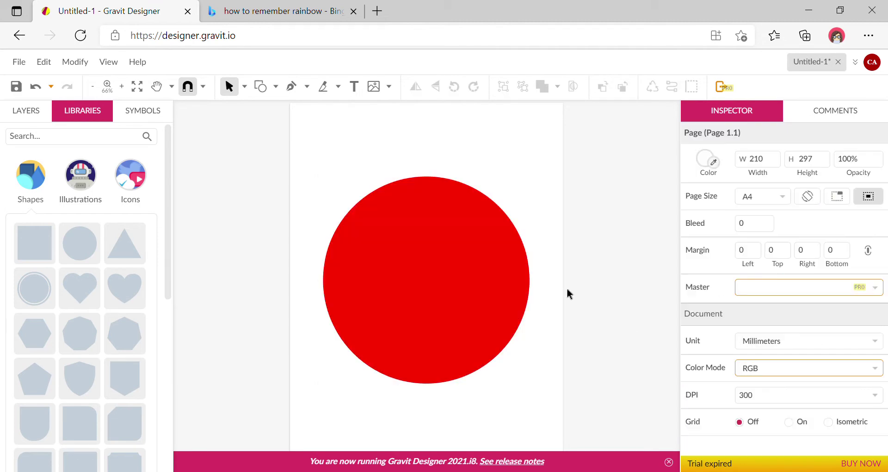
Add a second circle, enlarge it to about 134 mm across and centre it on the red circle.
{"action": "left_click", "coordinate": [84, 252]}
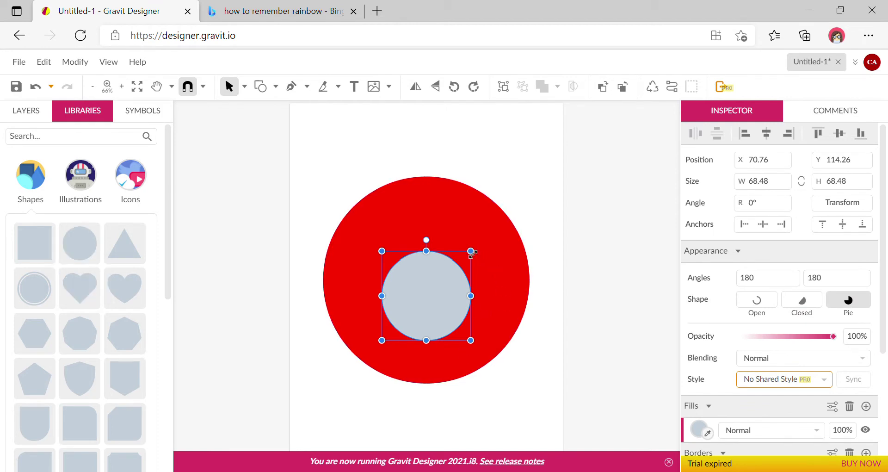
{"action": "left_click_drag", "start_coordinate": [471, 250], "coordinate": [557, 179]}
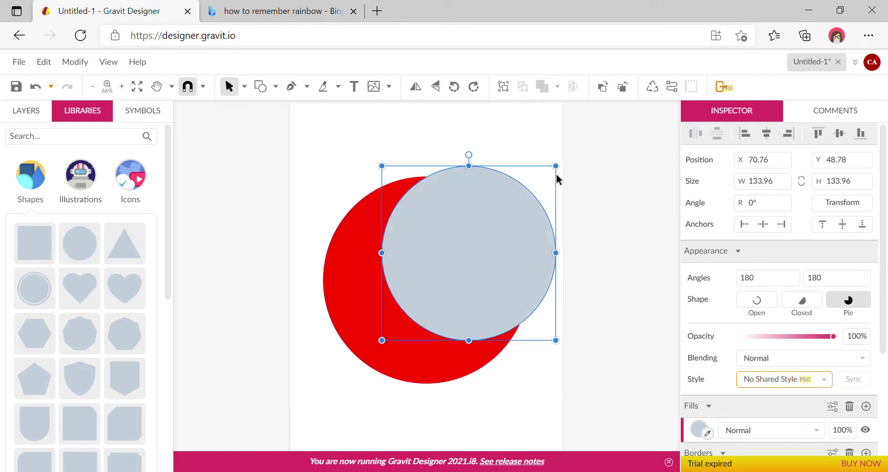
{"action": "left_click_drag", "start_coordinate": [497, 220], "coordinate": [456, 249]}
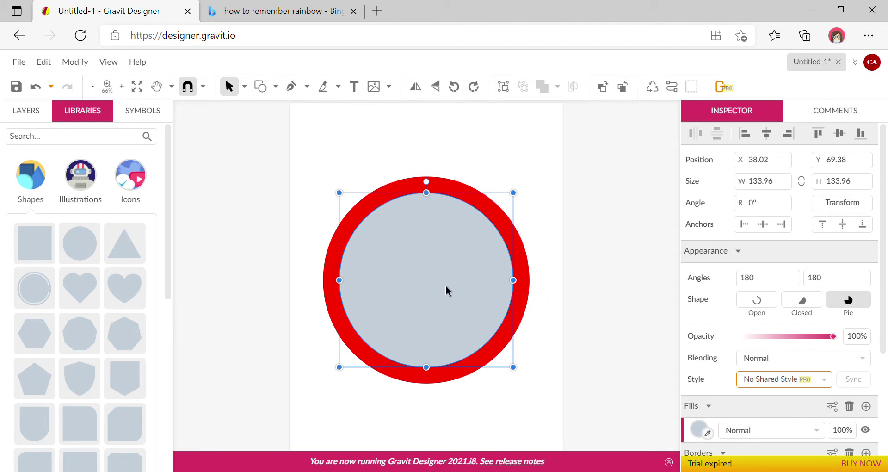
{"action": "left_click_drag", "start_coordinate": [457, 282], "coordinate": [459, 285]}
{"action": "left_click_drag", "start_coordinate": [528, 296], "coordinate": [524, 296]}
{"action": "left_click", "coordinate": [638, 304]}
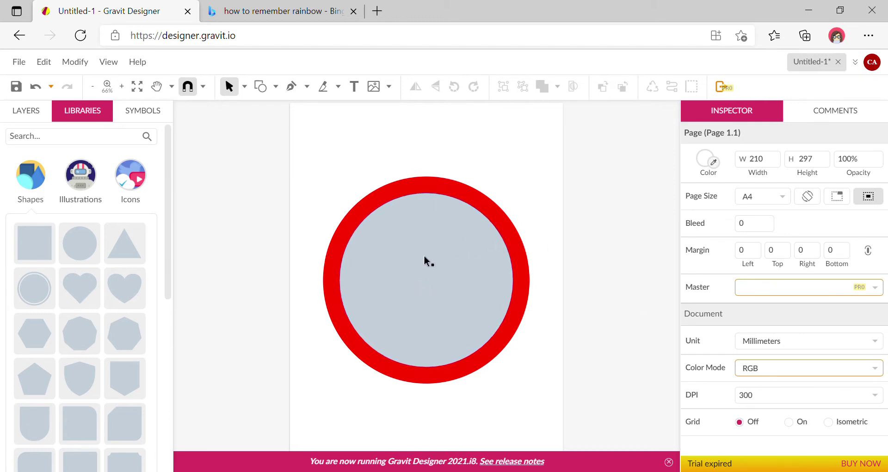
Subtract the inner circle from the red circle so that a ring is left.
{"action": "left_click_drag", "start_coordinate": [331, 153], "coordinate": [428, 269]}
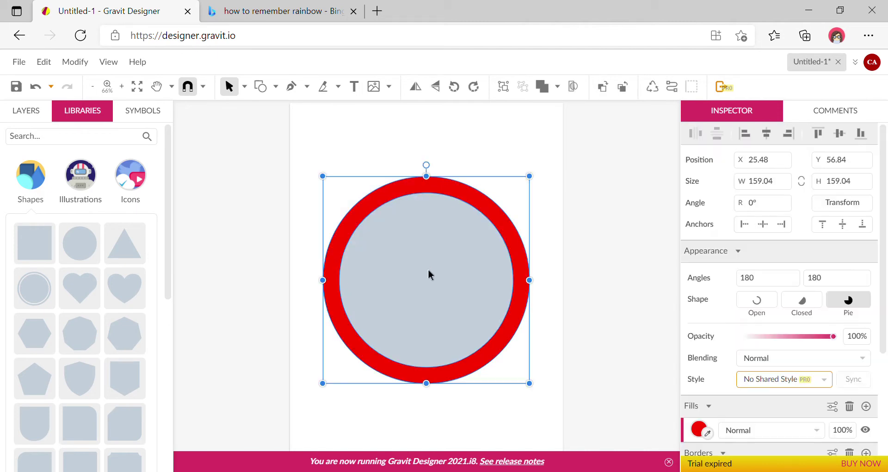
{"action": "left_click", "coordinate": [557, 88]}
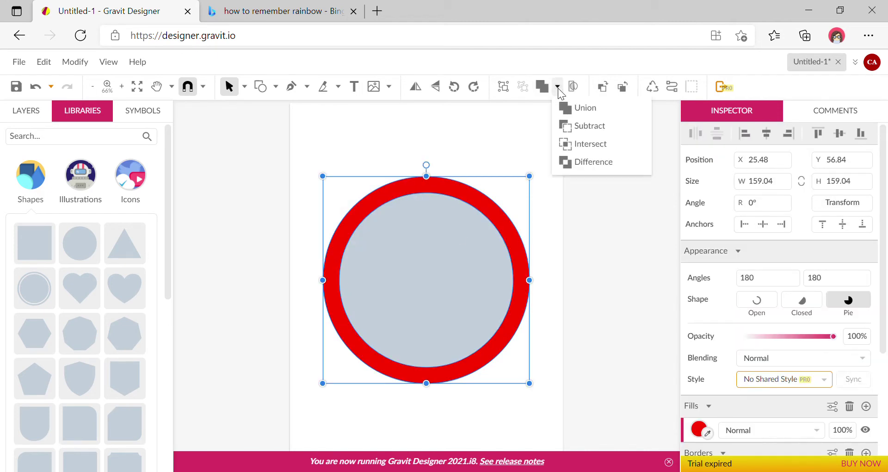
{"action": "left_click", "coordinate": [576, 131]}
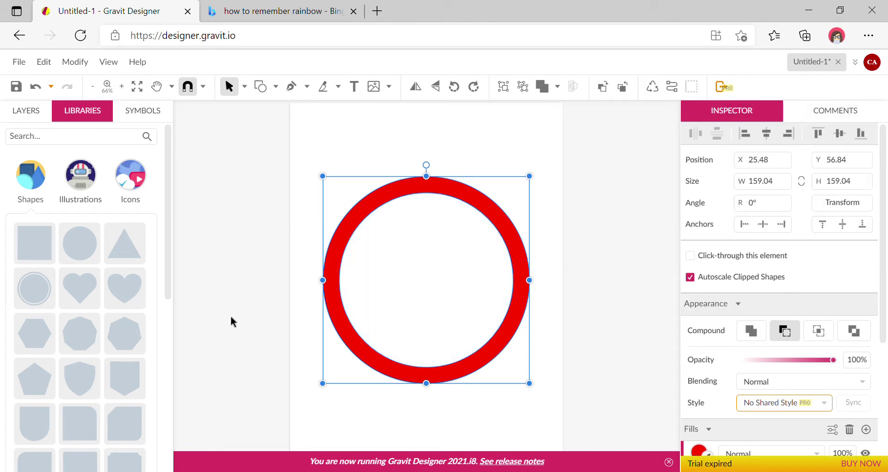
{"action": "left_click", "coordinate": [486, 145]}
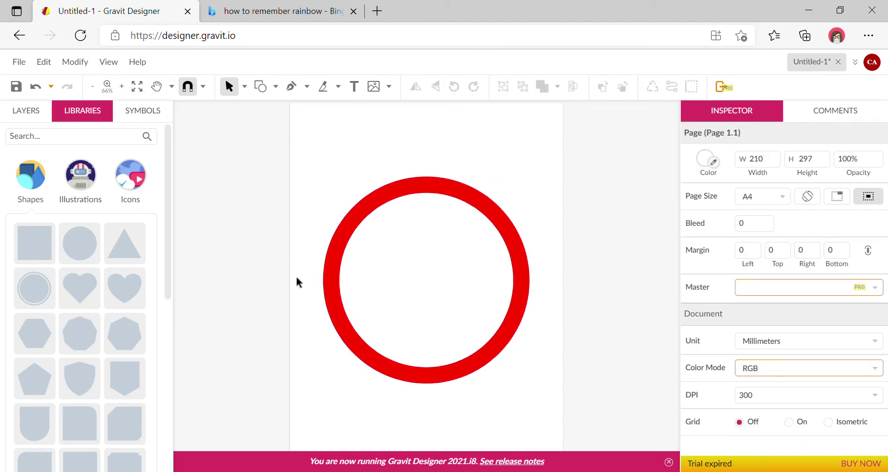
Cut the red ring into two halves with a horizontal knife line across its middle.
{"action": "scroll", "coordinate": [296, 274], "scroll_direction": "down", "scroll_amount": 1}
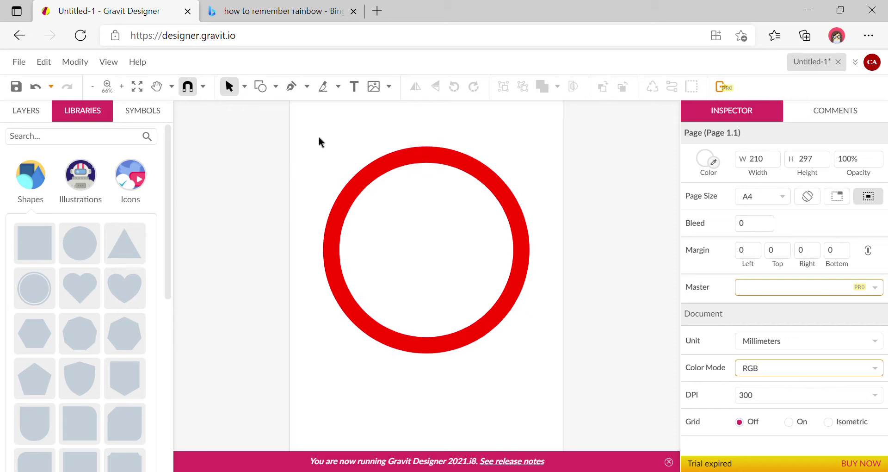
{"action": "left_click", "coordinate": [324, 87]}
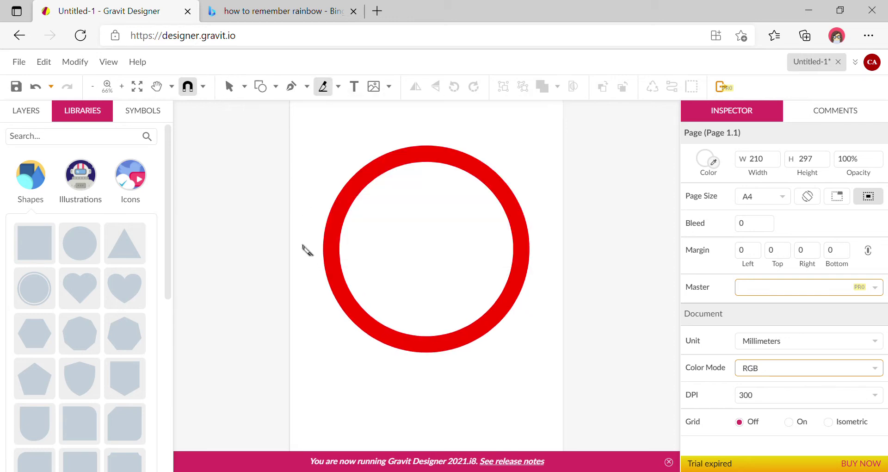
{"action": "left_click_drag", "start_coordinate": [301, 244], "coordinate": [551, 246]}
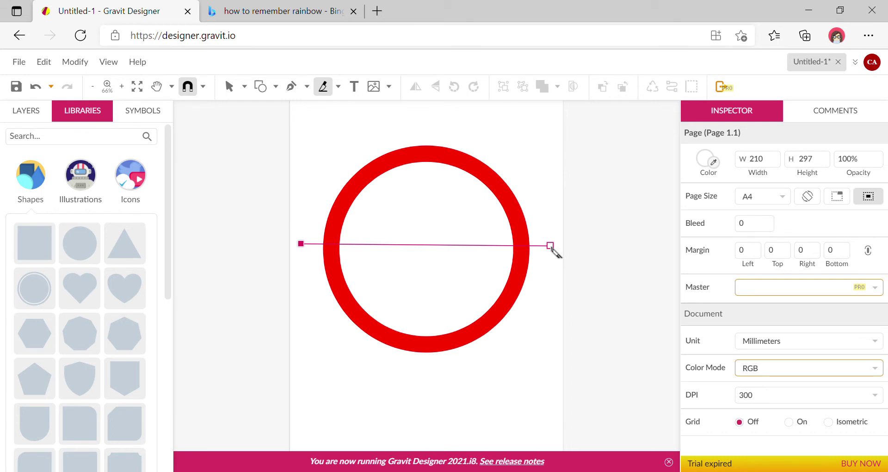
{"action": "left_click_drag", "start_coordinate": [551, 246], "coordinate": [551, 248]}
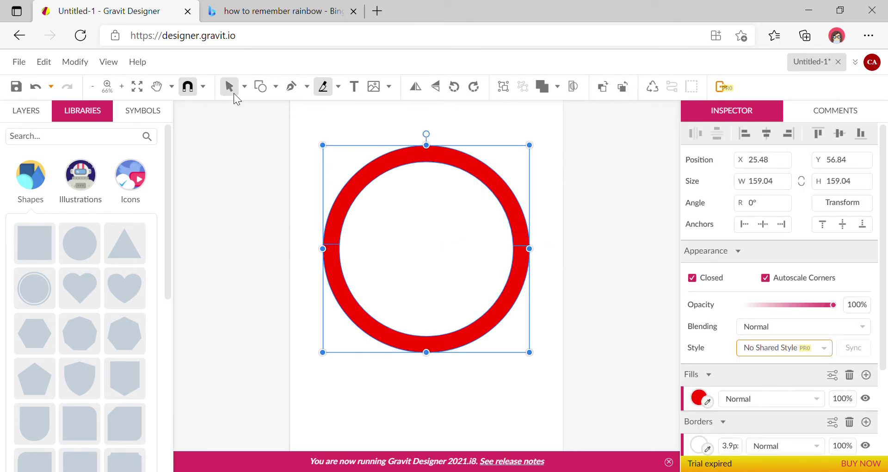
Delete the ring's lower half and move the remaining red arc straight down to about Y 92.65 mm.
{"action": "left_click", "coordinate": [233, 91]}
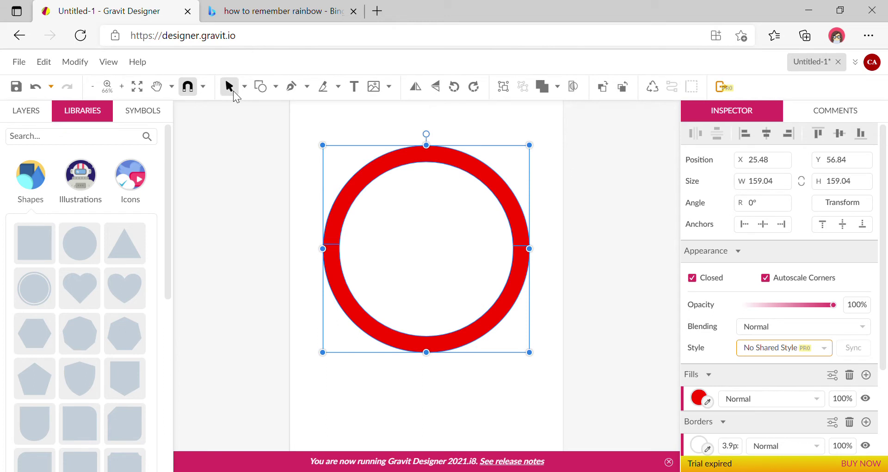
{"action": "left_click", "coordinate": [313, 231]}
{"action": "left_click_drag", "start_coordinate": [342, 297], "coordinate": [358, 373]}
{"action": "key", "text": "Delete"}
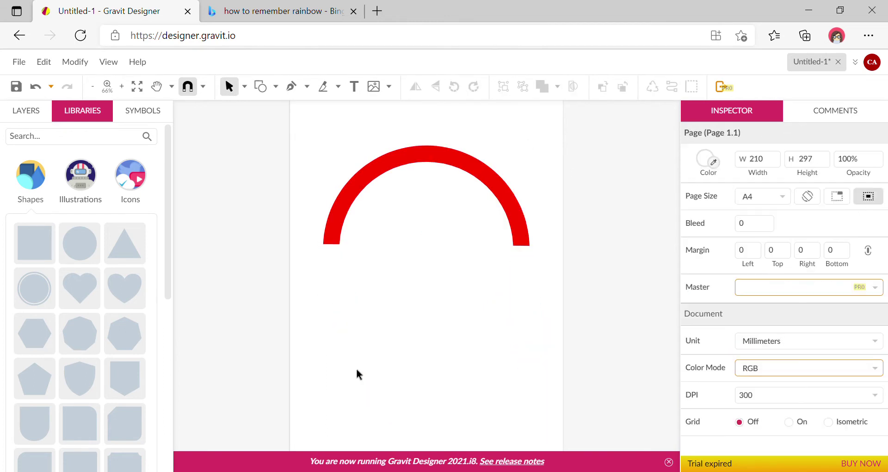
{"action": "left_click", "coordinate": [340, 214]}
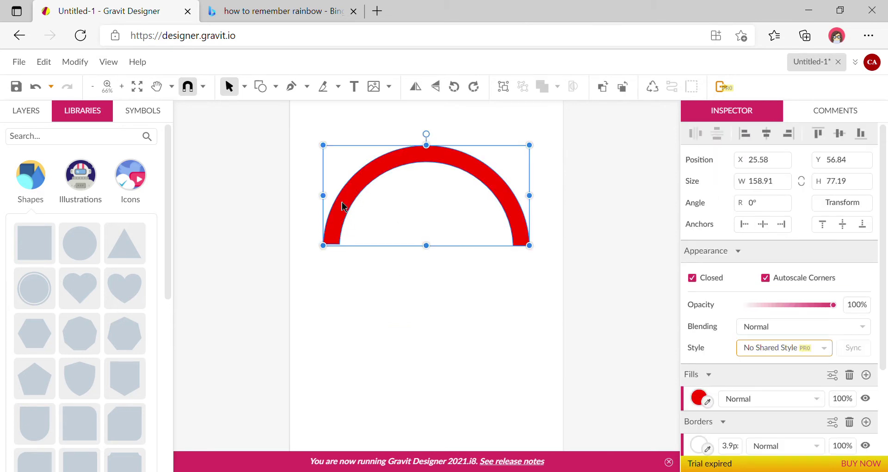
{"action": "left_click_drag", "start_coordinate": [342, 206], "coordinate": [342, 252]}
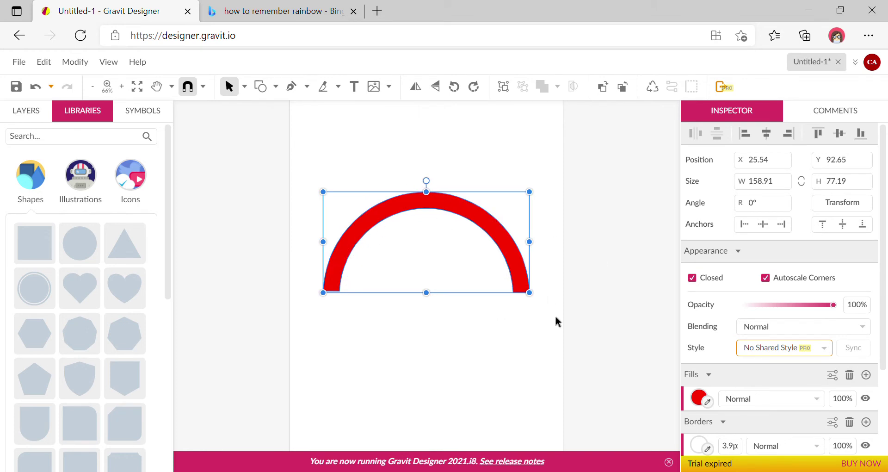
Duplicate the red arc, scale the copy to about 143 mm wide and centre it inside the original.
{"action": "key", "text": "ctrl+1"}
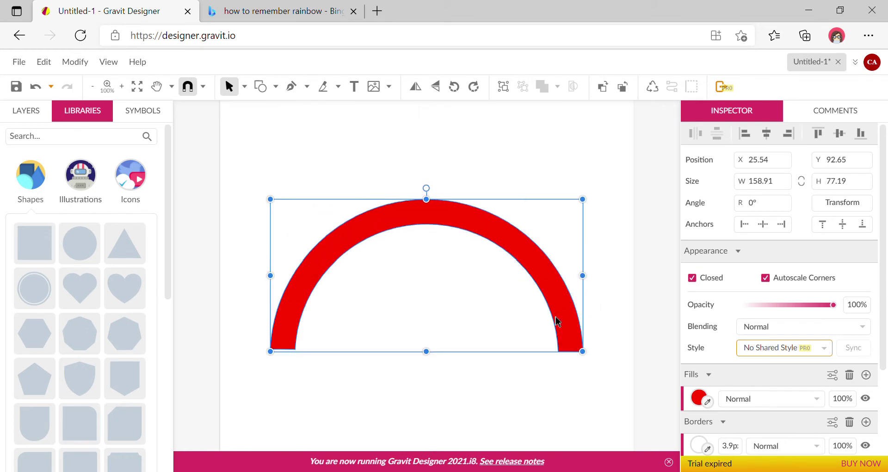
{"action": "key", "text": "ctrl+z"}
{"action": "key", "text": "ctrl+d"}
{"action": "left_click_drag", "start_coordinate": [585, 201], "coordinate": [527, 245]}
{"action": "mouse_move", "coordinate": [494, 272]}
{"action": "left_mouse_down"}
{"action": "mouse_move", "coordinate": [531, 277]}
{"action": "mouse_move", "coordinate": [501, 277]}
{"action": "left_mouse_up"}
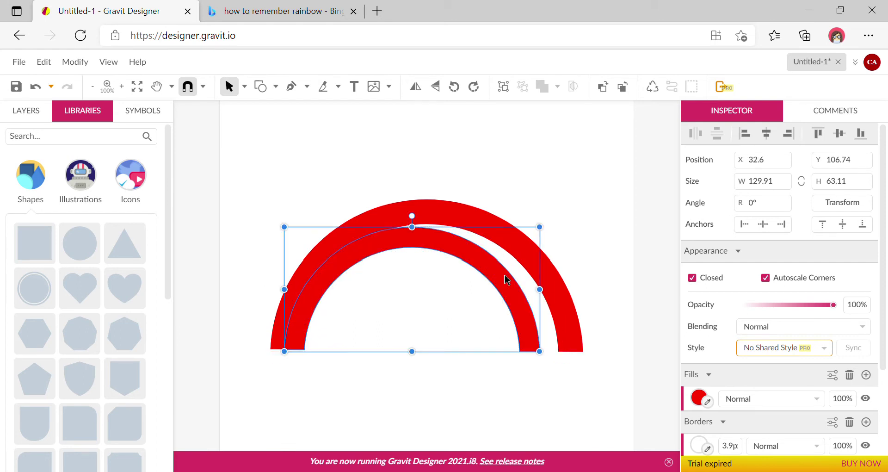
{"action": "left_click_drag", "start_coordinate": [544, 229], "coordinate": [567, 211]}
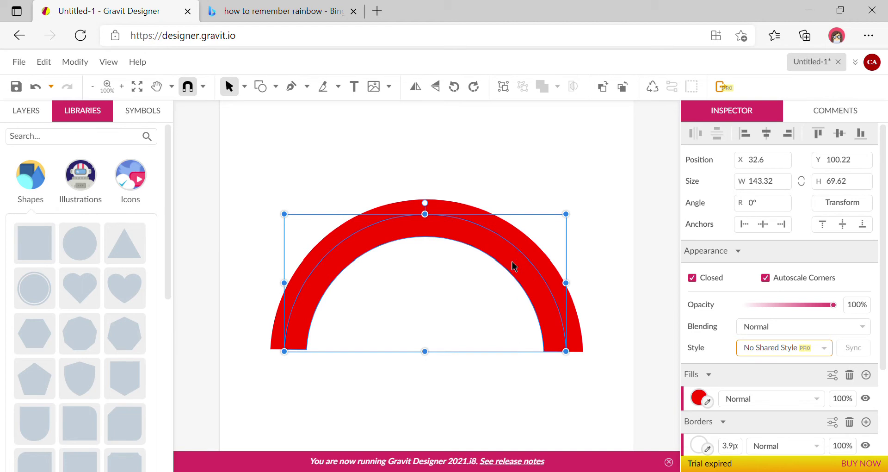
{"action": "left_click_drag", "start_coordinate": [513, 265], "coordinate": [516, 266]}
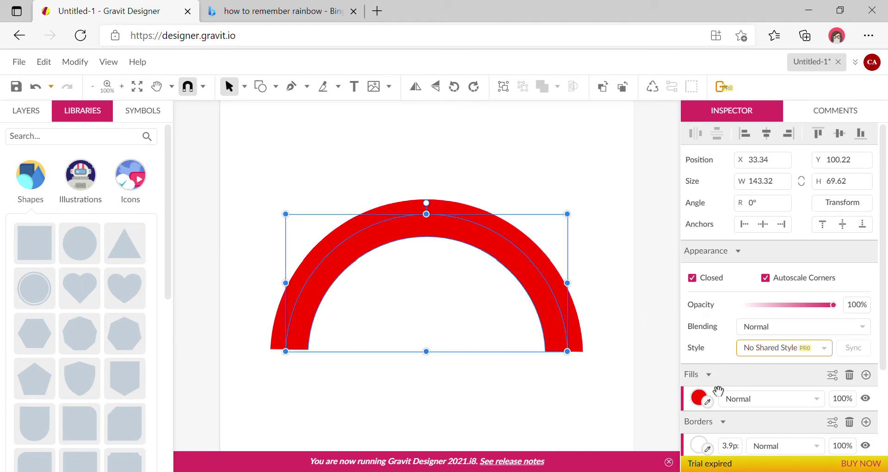
Fill the second arc with orange.
{"action": "left_click", "coordinate": [698, 398]}
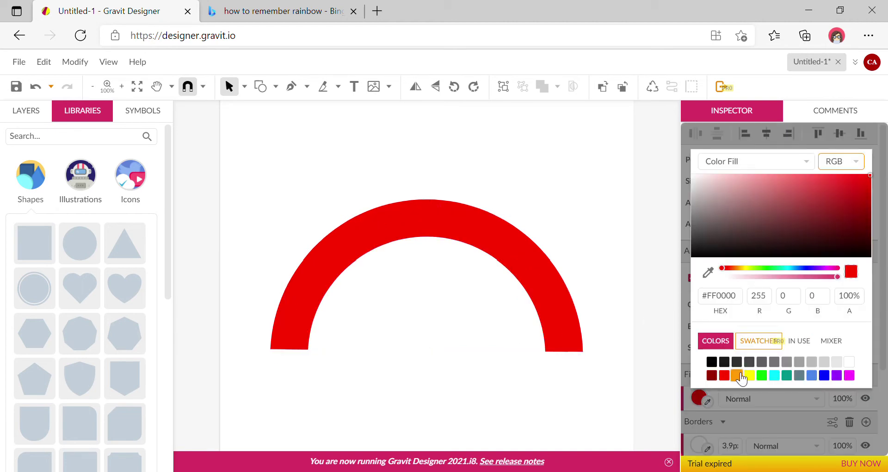
{"action": "left_click", "coordinate": [737, 374]}
{"action": "left_click", "coordinate": [545, 298]}
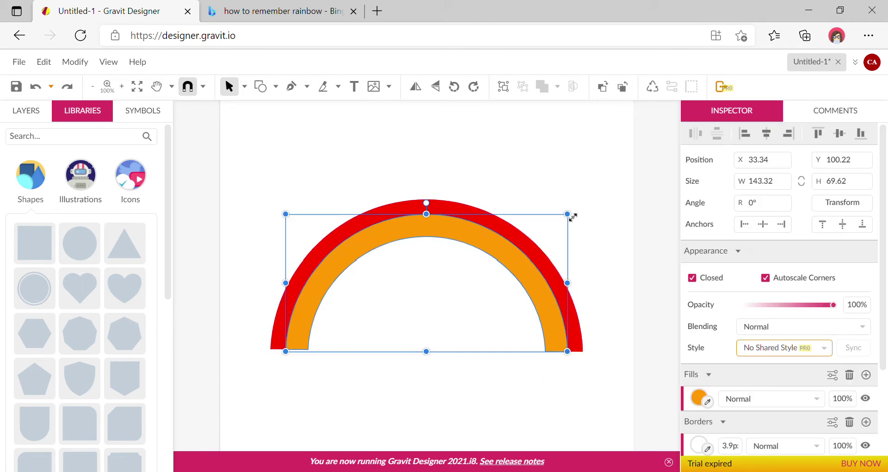
Duplicate the orange arc, scale the copy to about 130 mm wide and centre it inside the orange arc.
{"action": "left_click_drag", "start_coordinate": [568, 214], "coordinate": [530, 246]}
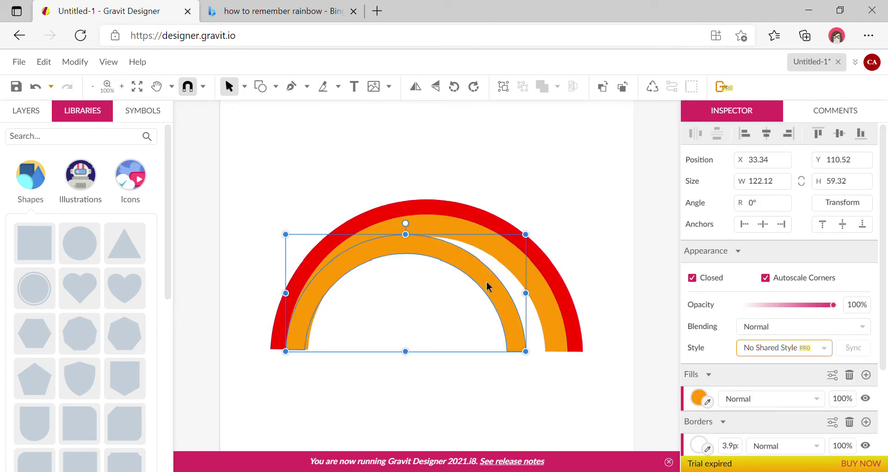
{"action": "mouse_move", "coordinate": [488, 283]}
{"action": "left_mouse_down"}
{"action": "mouse_move", "coordinate": [507, 287]}
{"action": "mouse_move", "coordinate": [498, 281]}
{"action": "left_mouse_up"}
{"action": "left_click_drag", "start_coordinate": [539, 236], "coordinate": [556, 235]}
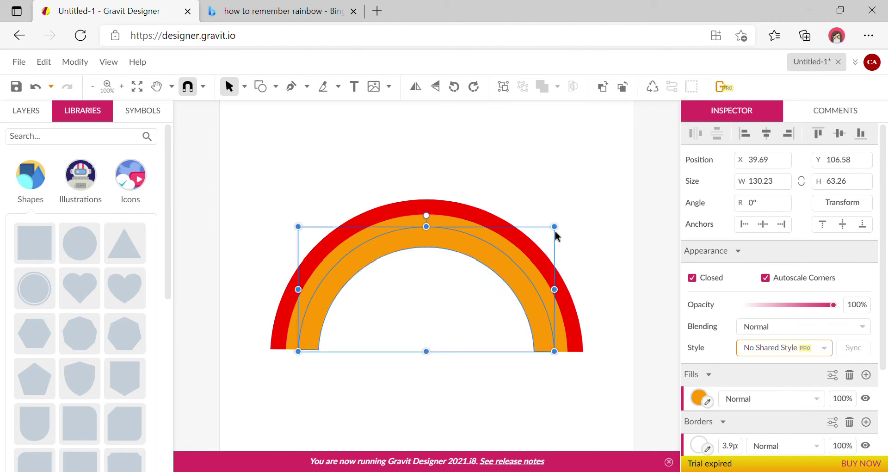
Fill the third arc with yellow.
{"action": "left_click", "coordinate": [699, 396]}
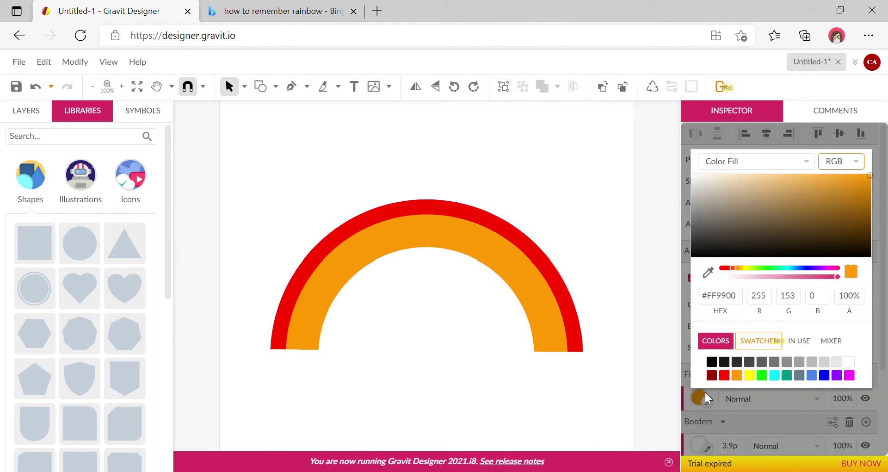
{"action": "left_click", "coordinate": [749, 375]}
{"action": "left_click", "coordinate": [570, 260]}
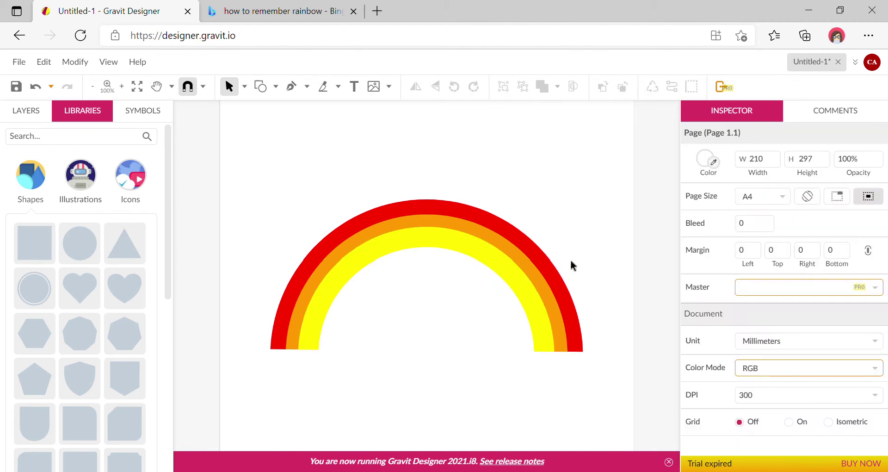
Make two smaller copies of the yellow arc, about 116 mm and 107 mm wide, centred one inside the other.
{"action": "left_click", "coordinate": [520, 278]}
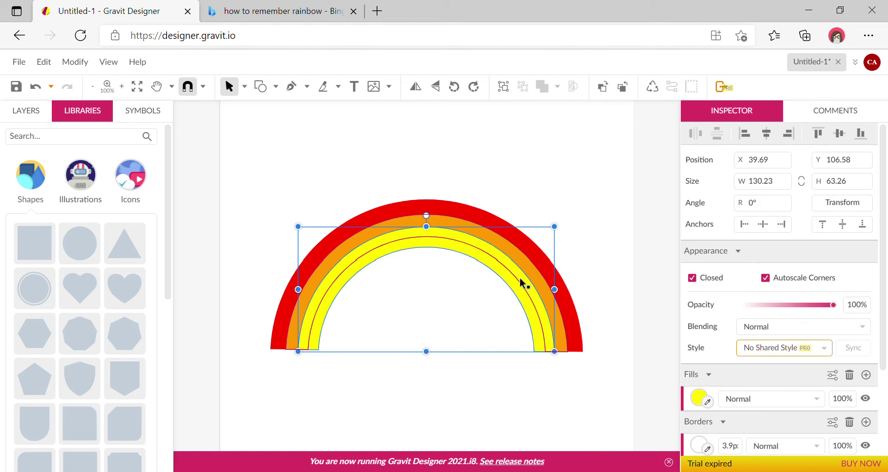
{"action": "left_click_drag", "start_coordinate": [556, 230], "coordinate": [530, 248]}
{"action": "left_click_drag", "start_coordinate": [473, 278], "coordinate": [485, 272]}
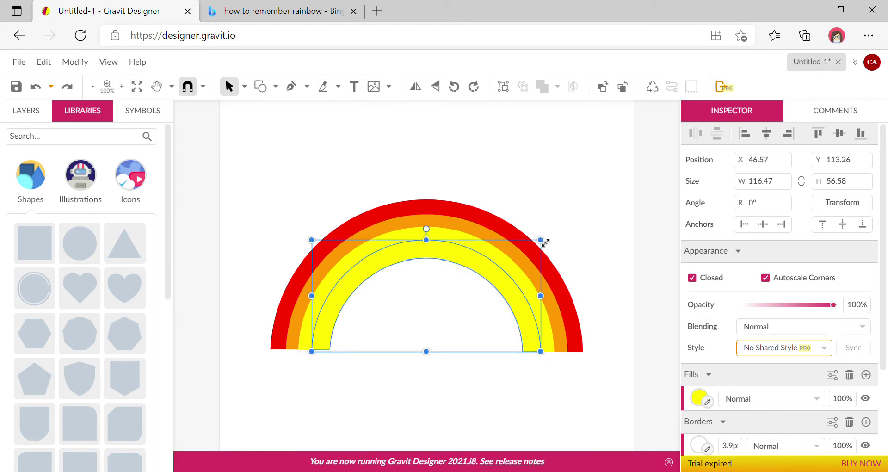
{"action": "left_click_drag", "start_coordinate": [540, 240], "coordinate": [528, 256]}
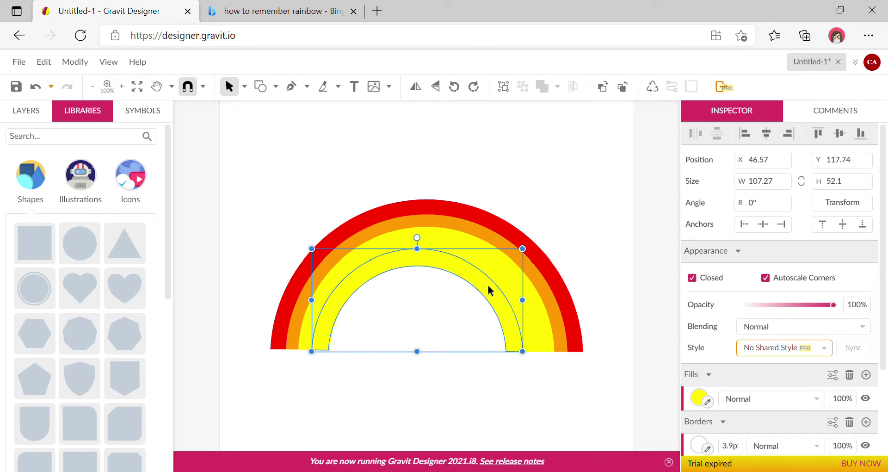
{"action": "left_click_drag", "start_coordinate": [488, 288], "coordinate": [493, 288]}
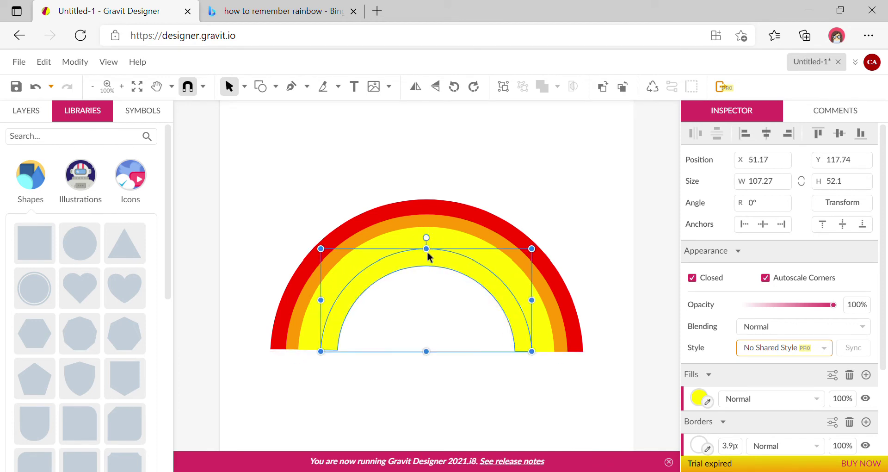
Fill the 116 mm wide fourth arc with green and select the innermost yellow arc.
{"action": "key", "text": "ctrl+z"}
{"action": "key", "text": "ctrl+z"}
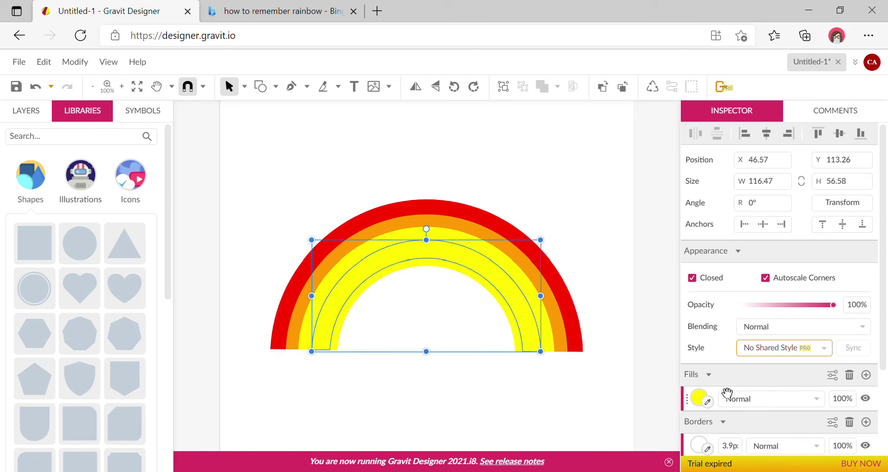
{"action": "left_click", "coordinate": [698, 396]}
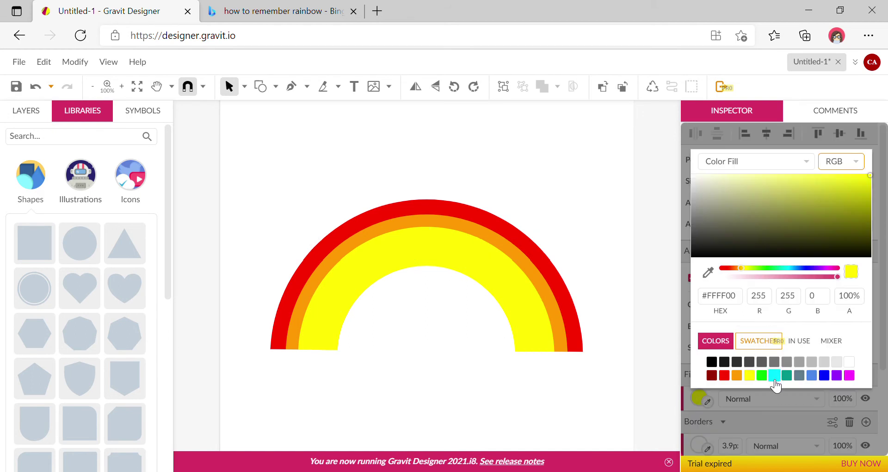
{"action": "left_click", "coordinate": [762, 375]}
{"action": "left_click", "coordinate": [501, 286]}
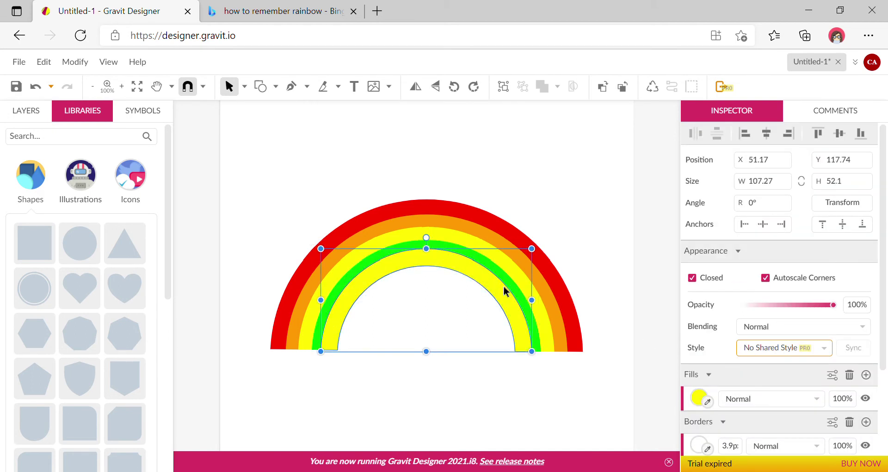
Scale the innermost yellow arc to about 104 mm wide, centred inside the green arc, and fill it with cyan (#00FFFF).
{"action": "left_click_drag", "start_coordinate": [531, 248], "coordinate": [530, 259]}
{"action": "left_click_drag", "start_coordinate": [493, 289], "coordinate": [495, 289]}
{"action": "left_click", "coordinate": [696, 398]}
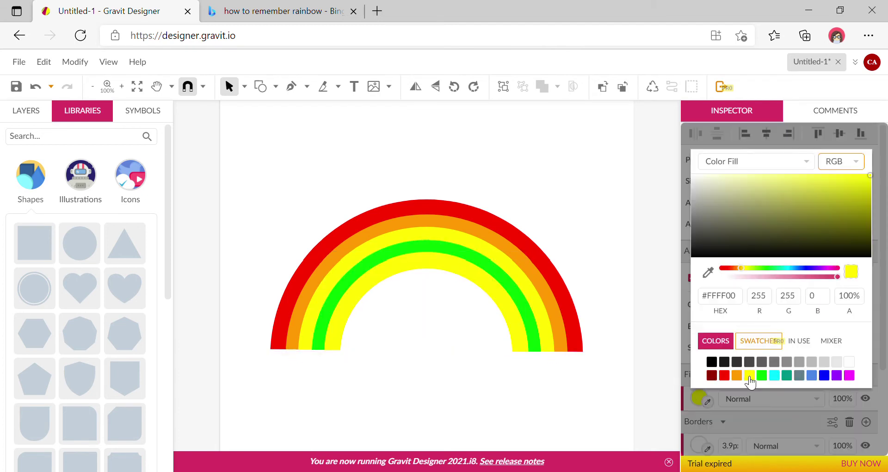
{"action": "left_click", "coordinate": [774, 375]}
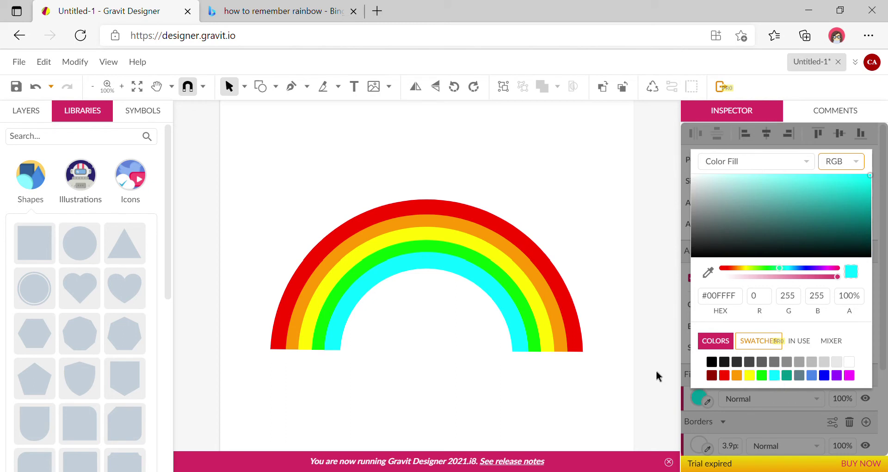
Make a copy of the cyan arc about 91 mm wide, centred inside it, and fill the copy with purple (#9900FF).
{"action": "left_click", "coordinate": [515, 326]}
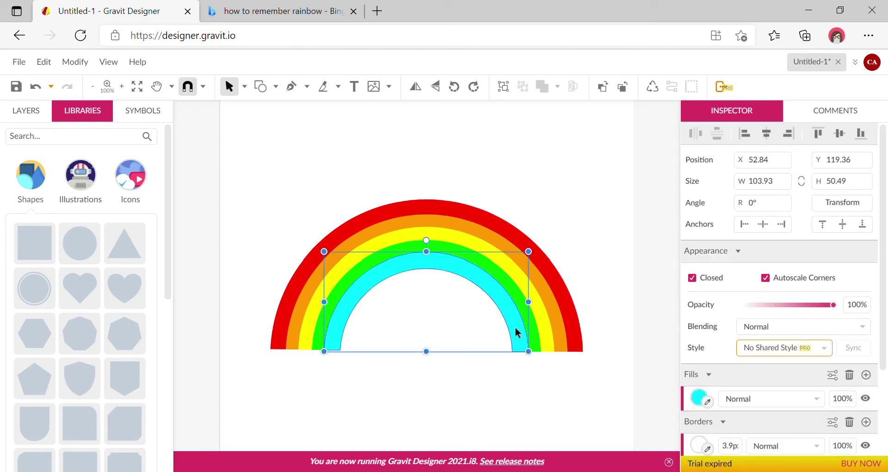
{"action": "left_click_drag", "start_coordinate": [529, 251], "coordinate": [485, 303]}
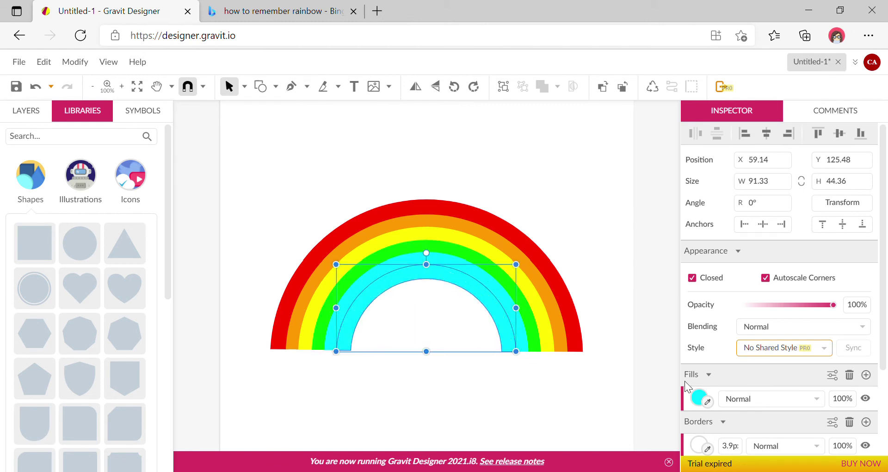
{"action": "left_click", "coordinate": [699, 396]}
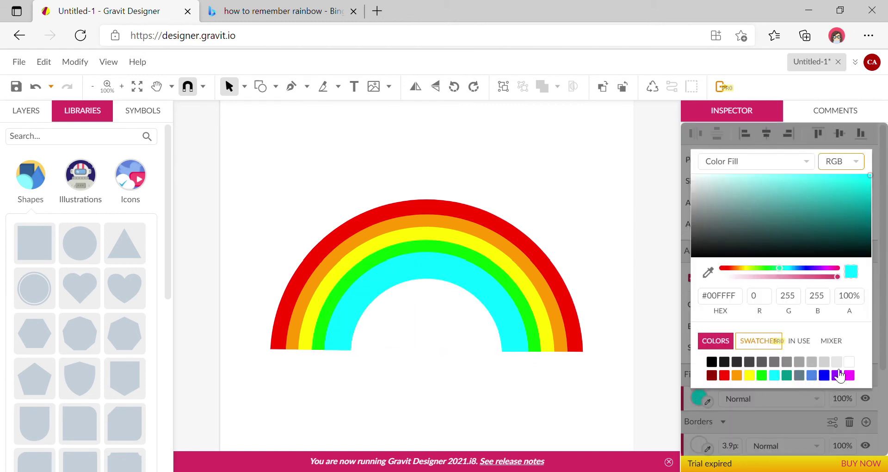
{"action": "left_click", "coordinate": [837, 374]}
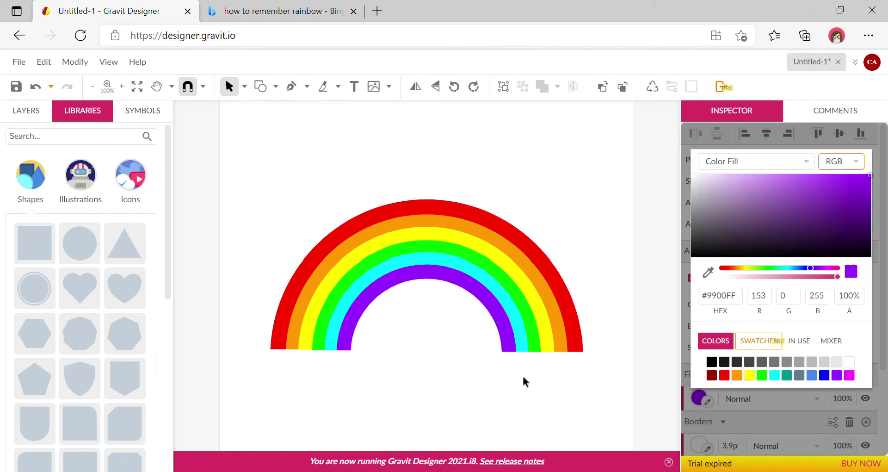
Duplicate the purple arc and scale the copy to about 80 mm wide inside it.
{"action": "left_click", "coordinate": [503, 338]}
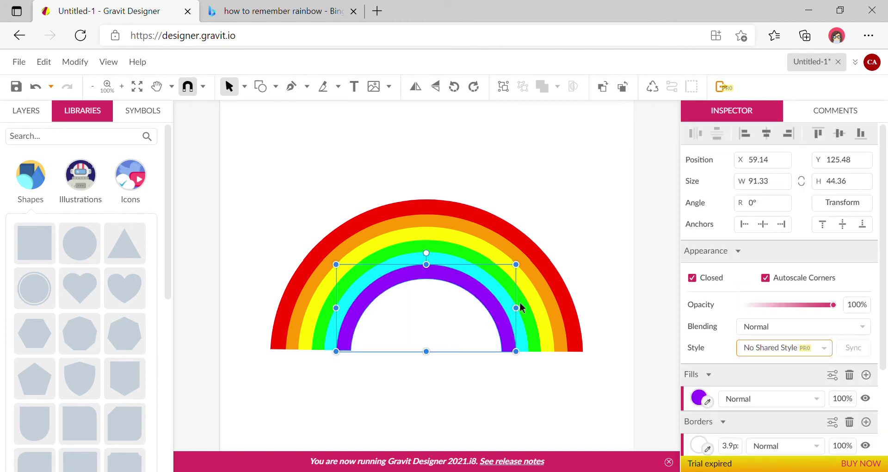
{"action": "left_click_drag", "start_coordinate": [516, 266], "coordinate": [499, 274]}
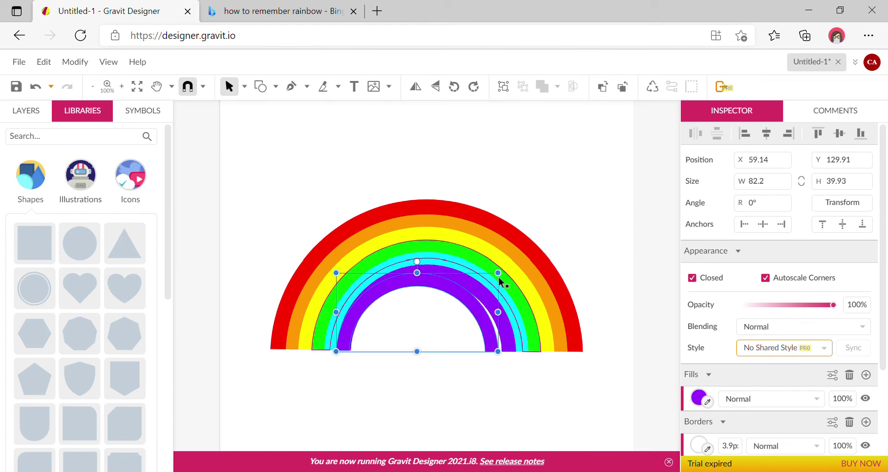
{"action": "left_click_drag", "start_coordinate": [479, 322], "coordinate": [487, 321]}
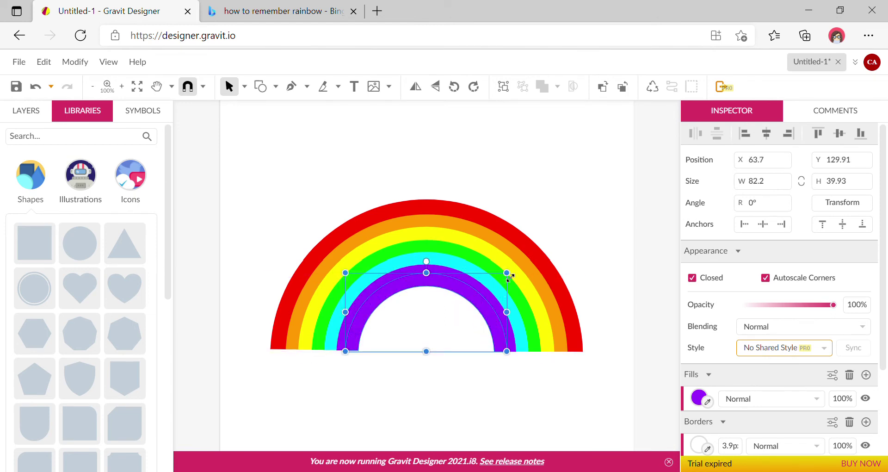
{"action": "left_click_drag", "start_coordinate": [506, 283], "coordinate": [508, 281]}
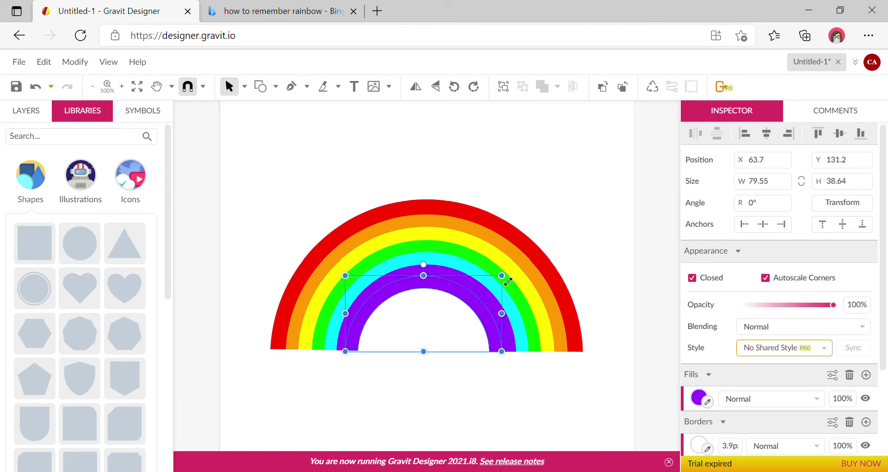
Fill the innermost arc with magenta (#FF00FF) and centre it inside the purple arc.
{"action": "left_click", "coordinate": [697, 397]}
{"action": "left_click", "coordinate": [849, 375]}
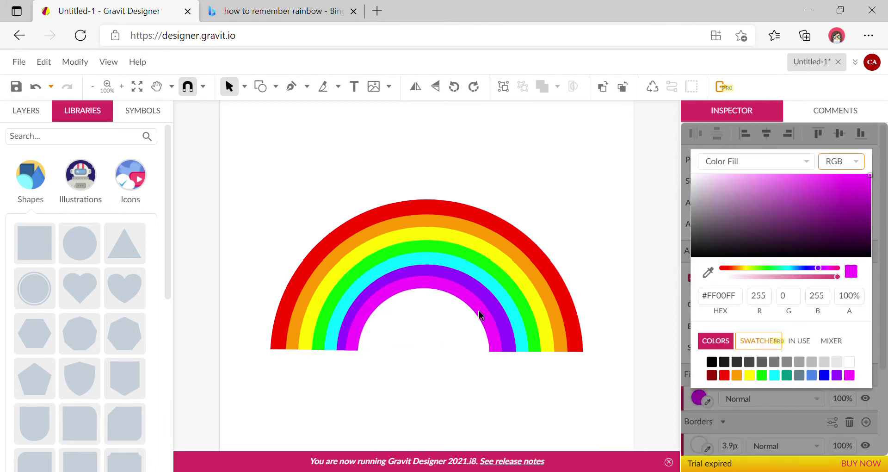
{"action": "left_click", "coordinate": [473, 381]}
{"action": "left_click", "coordinate": [494, 334]}
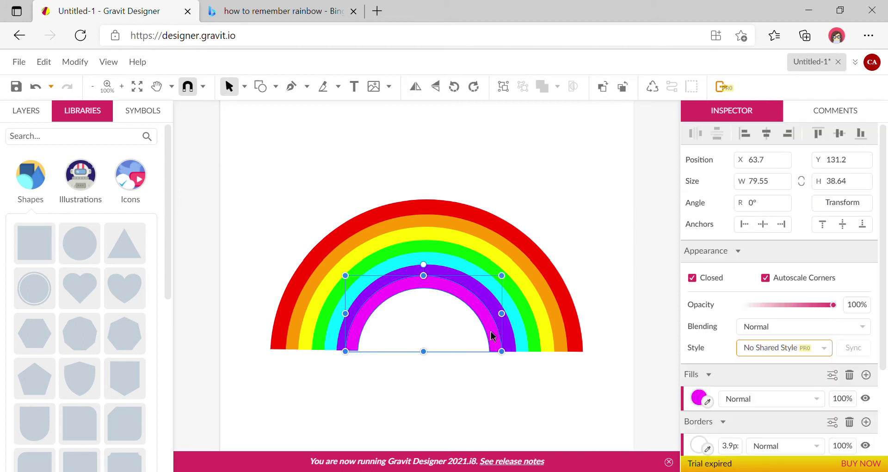
{"action": "left_click", "coordinate": [484, 394]}
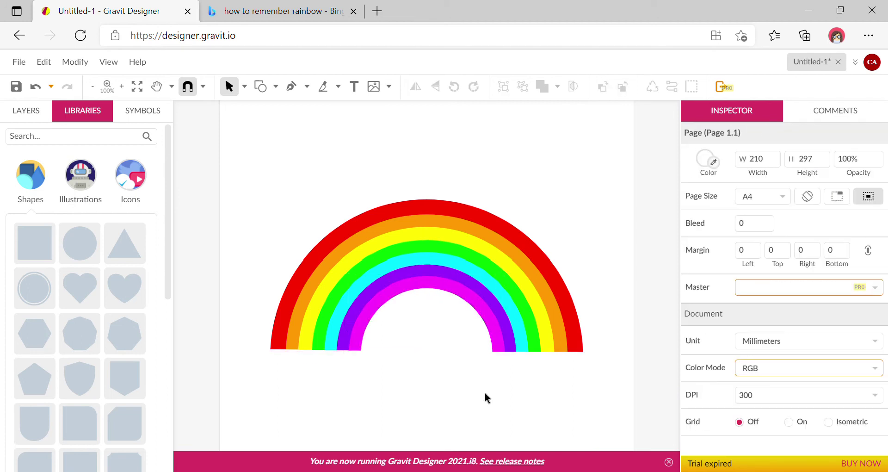
Group all the coloured arcs into one rainbow object.
{"action": "left_click_drag", "start_coordinate": [350, 146], "coordinate": [420, 321]}
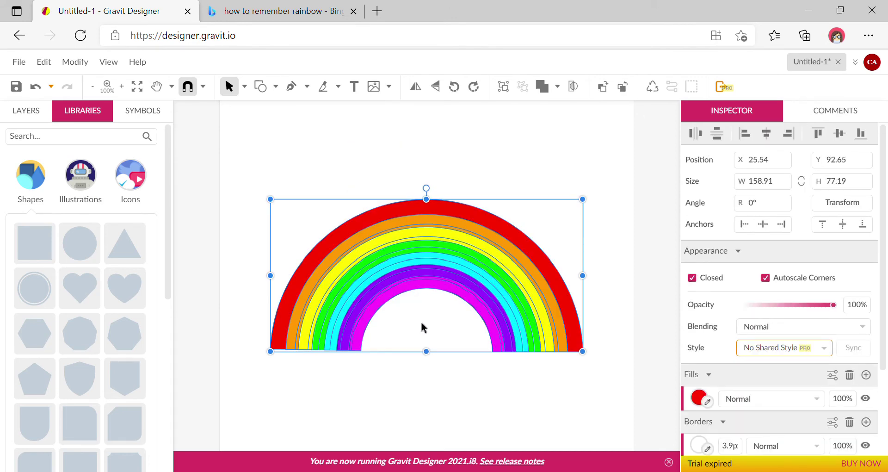
{"action": "key", "text": "ctrl+g"}
{"action": "left_click", "coordinate": [457, 158]}
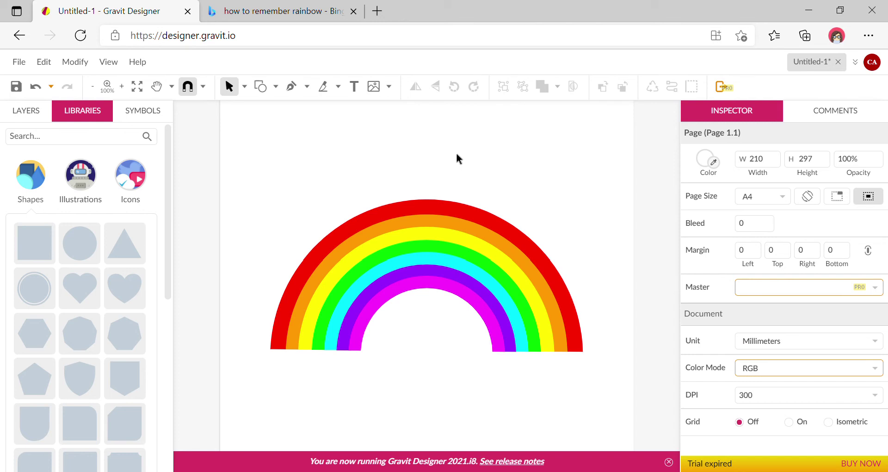
Add a circle from the shape library below the rainbow and shrink it to about 38 by 37 mm.
{"action": "left_click", "coordinate": [469, 297]}
{"action": "key", "text": "shift+Up"}
{"action": "key", "text": "shift+Up"}
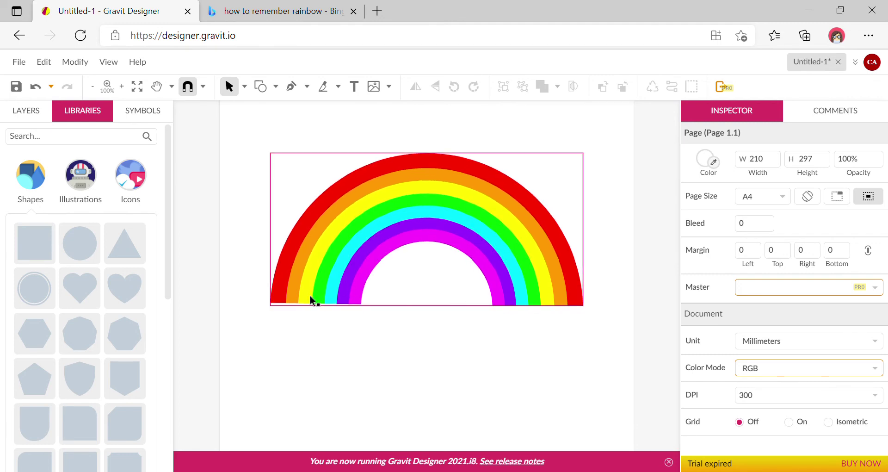
{"action": "left_click", "coordinate": [477, 440]}
{"action": "scroll", "coordinate": [453, 388], "scroll_direction": "down", "scroll_amount": 3}
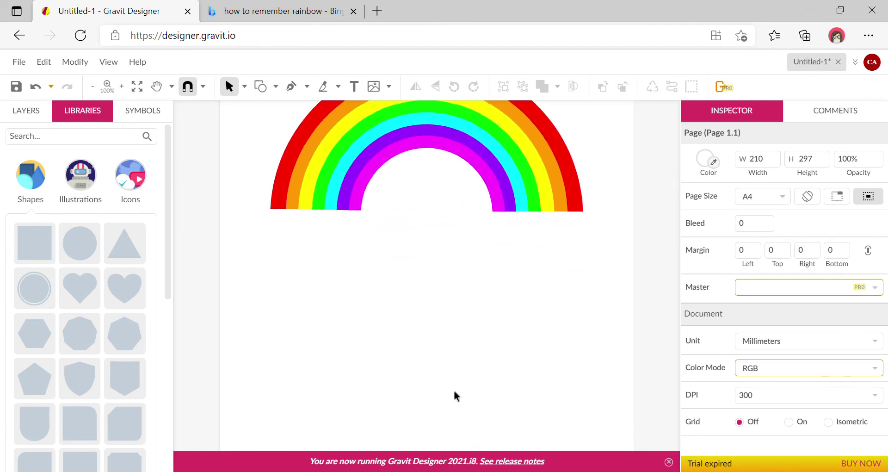
{"action": "left_click", "coordinate": [86, 257]}
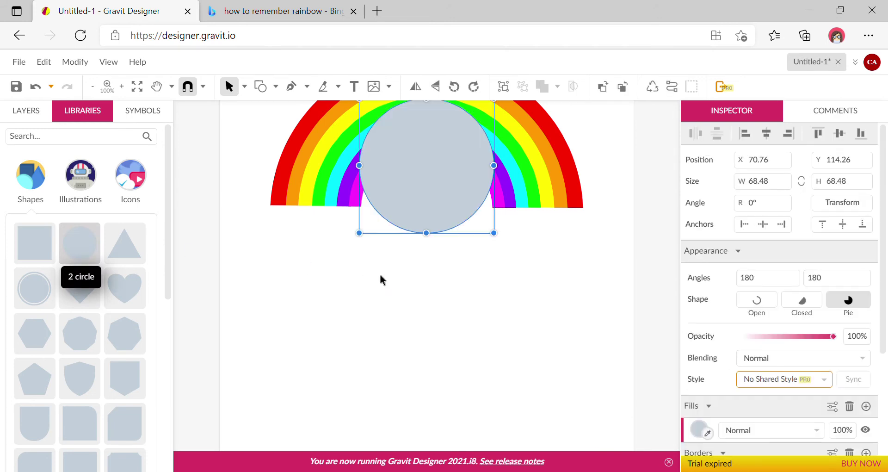
{"action": "left_click_drag", "start_coordinate": [461, 226], "coordinate": [461, 293]}
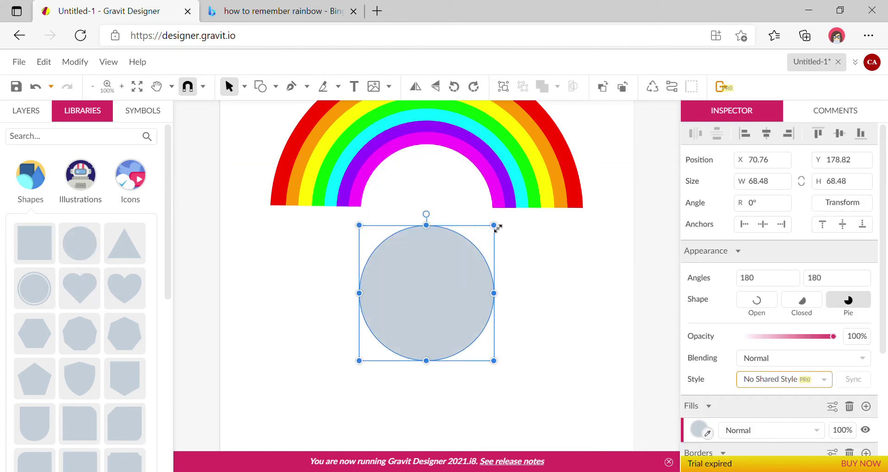
{"action": "left_click_drag", "start_coordinate": [494, 226], "coordinate": [440, 292]}
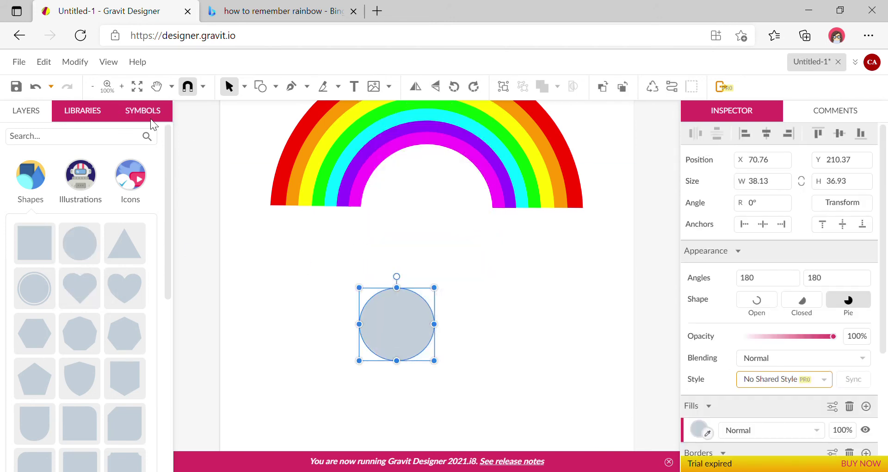
Fill the circle below the rainbow with light grey (#EAEAEA).
{"action": "left_click", "coordinate": [92, 87]}
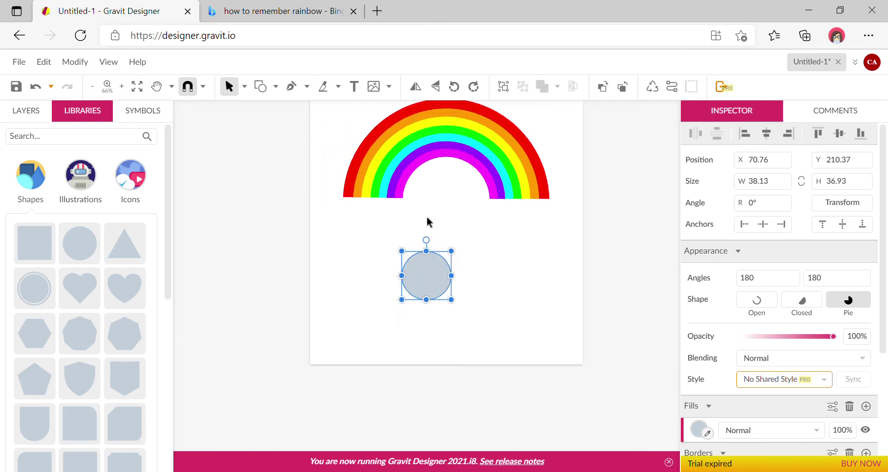
{"action": "scroll", "coordinate": [428, 217], "scroll_direction": "up", "scroll_amount": 2}
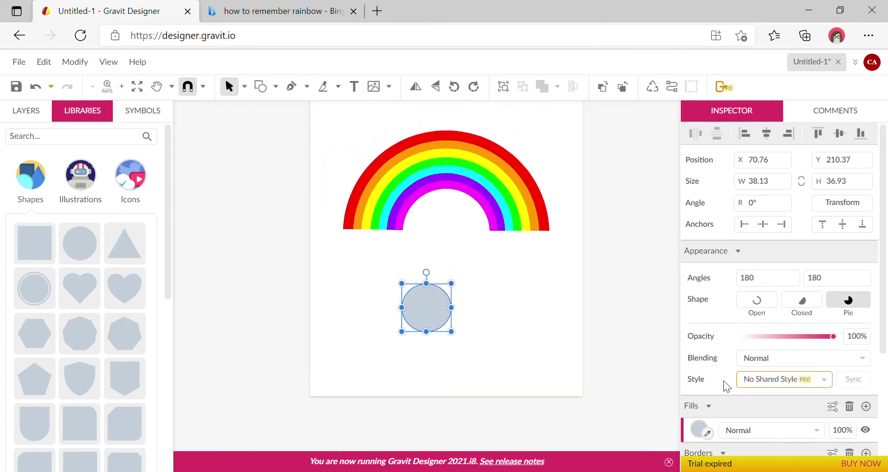
{"action": "left_click", "coordinate": [698, 432]}
{"action": "left_click_drag", "start_coordinate": [723, 238], "coordinate": [666, 212]}
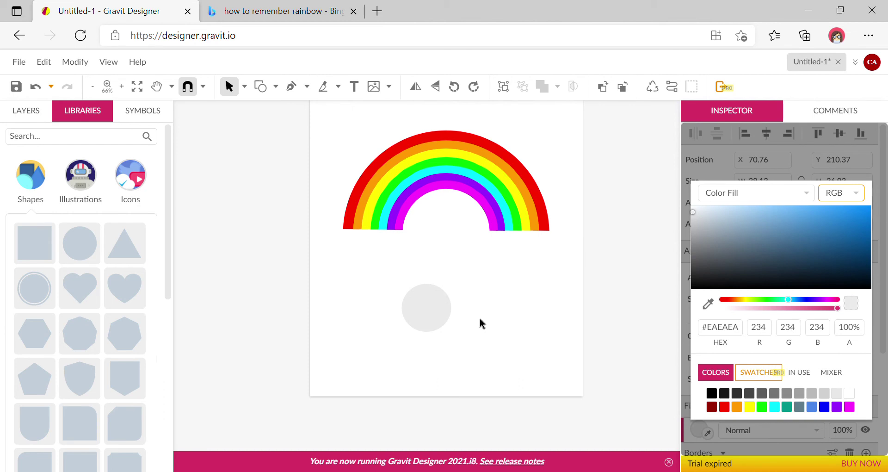
{"action": "left_click", "coordinate": [479, 319]}
{"action": "left_click", "coordinate": [412, 315]}
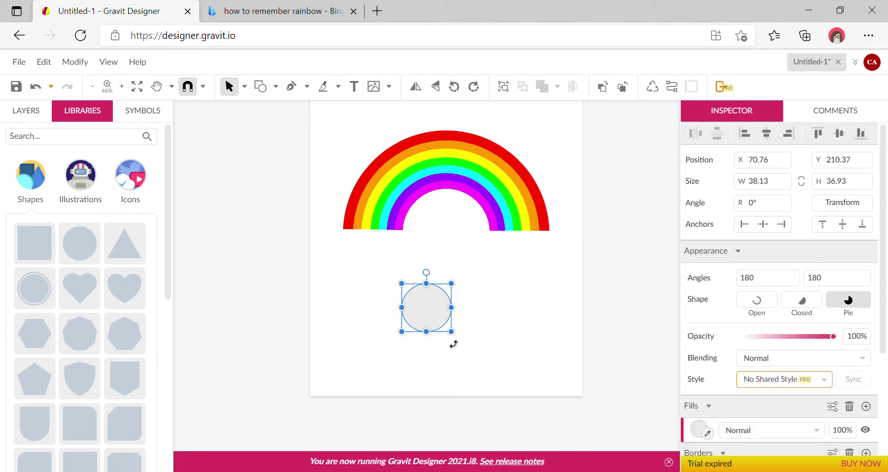
Flatten the grey circle to about 31.5 by 23.6 mm and build a cloud about 59 mm wide from six overlapping ellipses.
{"action": "left_click_drag", "start_coordinate": [454, 335], "coordinate": [446, 319]}
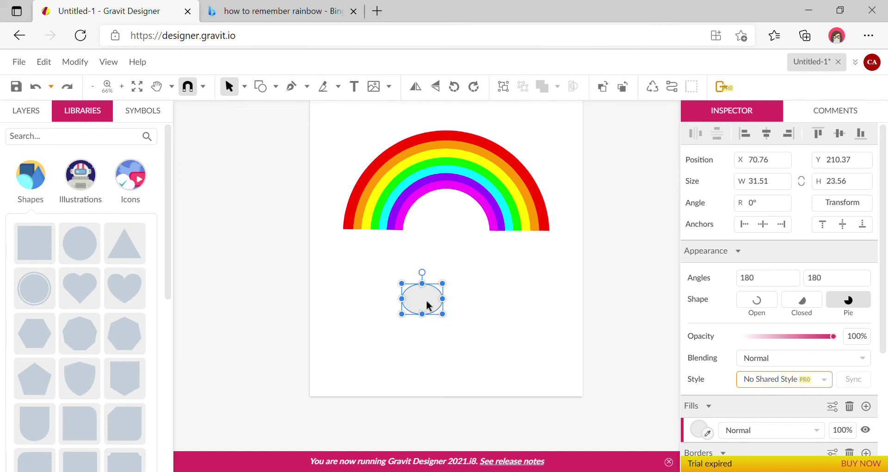
{"action": "left_click_drag", "start_coordinate": [426, 303], "coordinate": [443, 323]}
{"action": "left_click", "coordinate": [509, 362]}
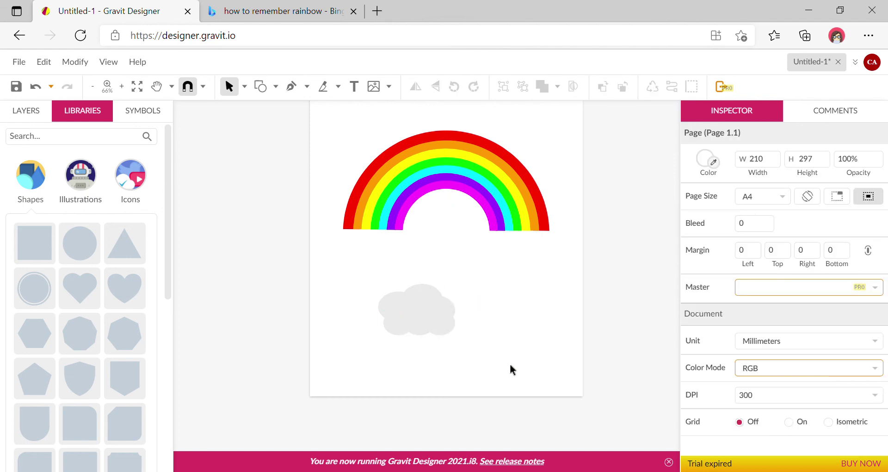
{"action": "left_click", "coordinate": [445, 329]}
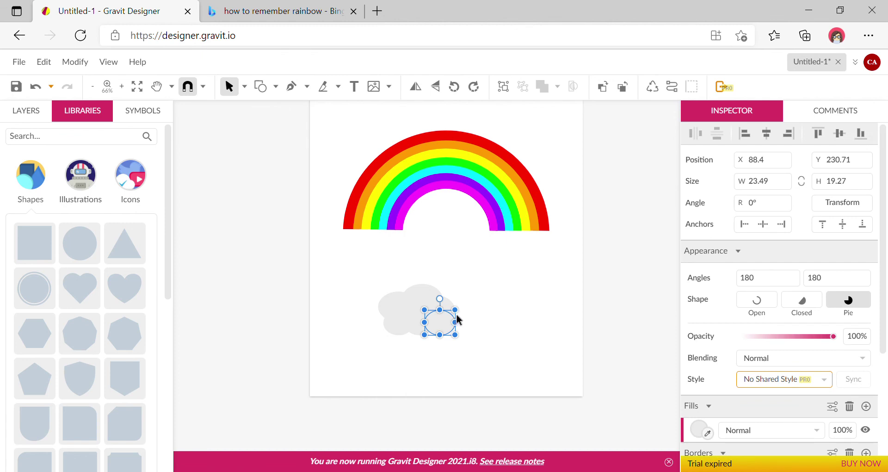
{"action": "mouse_move", "coordinate": [450, 314]}
{"action": "left_mouse_down"}
{"action": "mouse_move", "coordinate": [447, 307]}
{"action": "mouse_move", "coordinate": [462, 309]}
{"action": "mouse_move", "coordinate": [441, 305]}
{"action": "left_mouse_up"}
{"action": "left_click", "coordinate": [528, 326]}
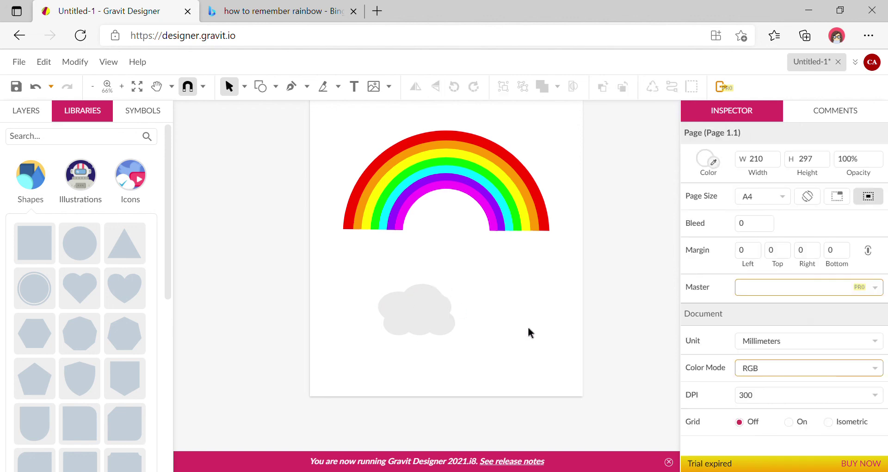
Merge the six ellipses with Union and place the cloud, enlarged to about 71 by 44 mm, over the rainbow's left end.
{"action": "left_click_drag", "start_coordinate": [483, 358], "coordinate": [345, 274]}
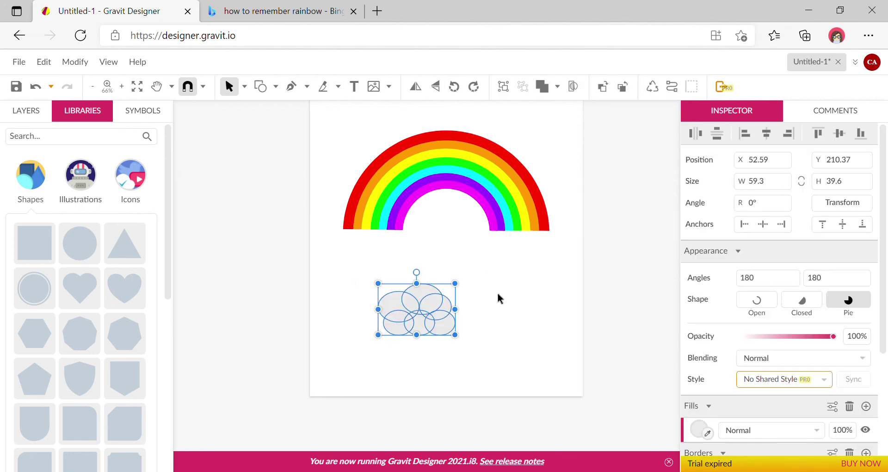
{"action": "left_click", "coordinate": [557, 84]}
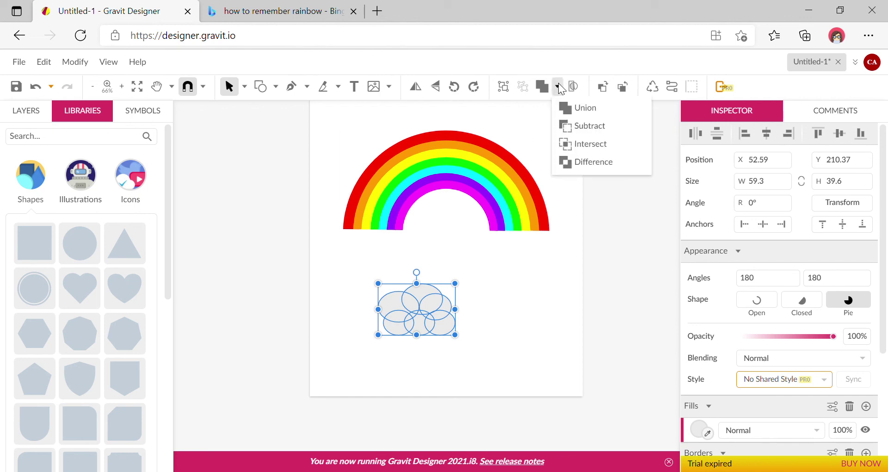
{"action": "left_click", "coordinate": [610, 110]}
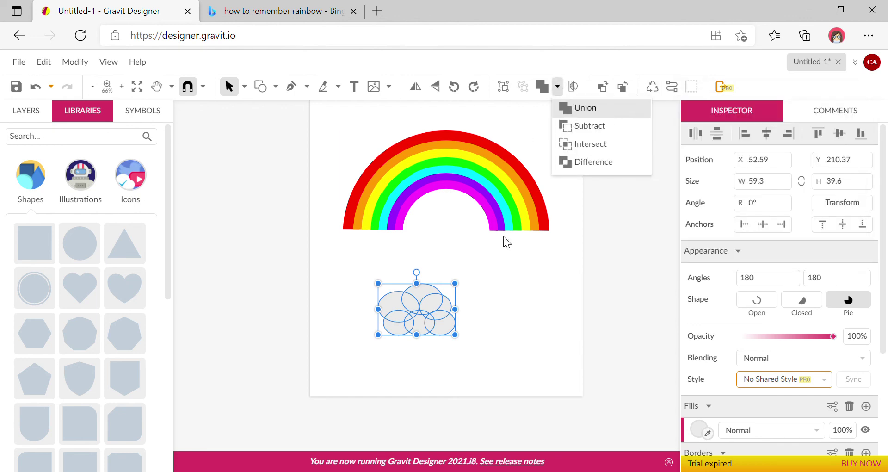
{"action": "left_click", "coordinate": [526, 319]}
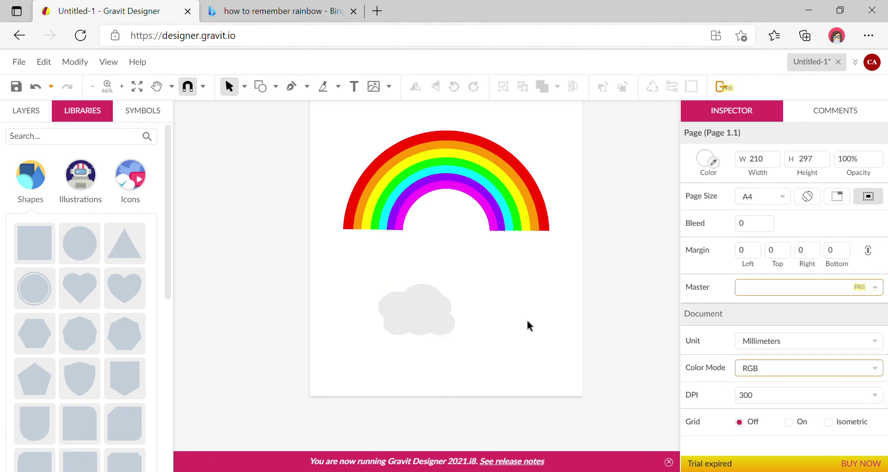
{"action": "left_click_drag", "start_coordinate": [415, 286], "coordinate": [418, 259]}
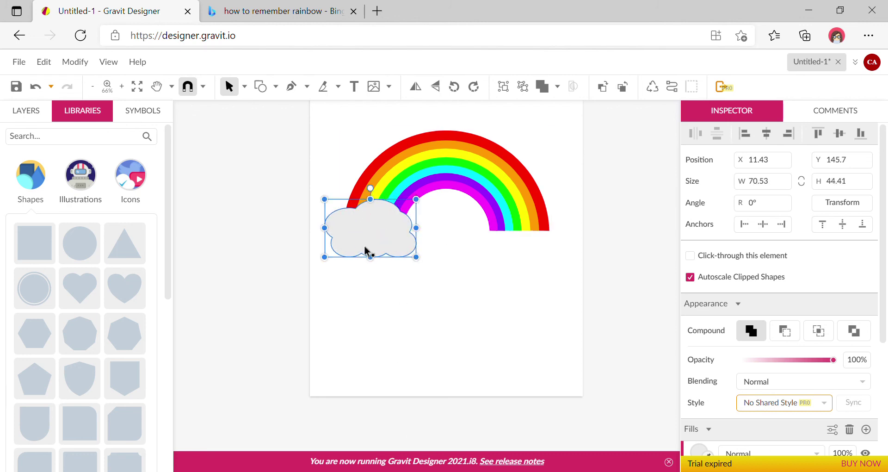
Duplicate the cloud, flip the copy horizontally and place it over the rainbow's right end.
{"action": "key", "text": "ctrl+d"}
{"action": "left_click_drag", "start_coordinate": [371, 238], "coordinate": [475, 284]}
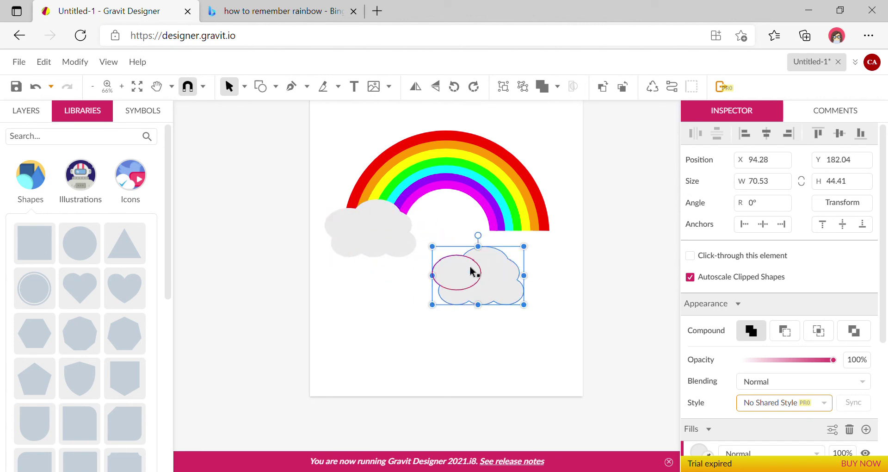
{"action": "left_click", "coordinate": [415, 86]}
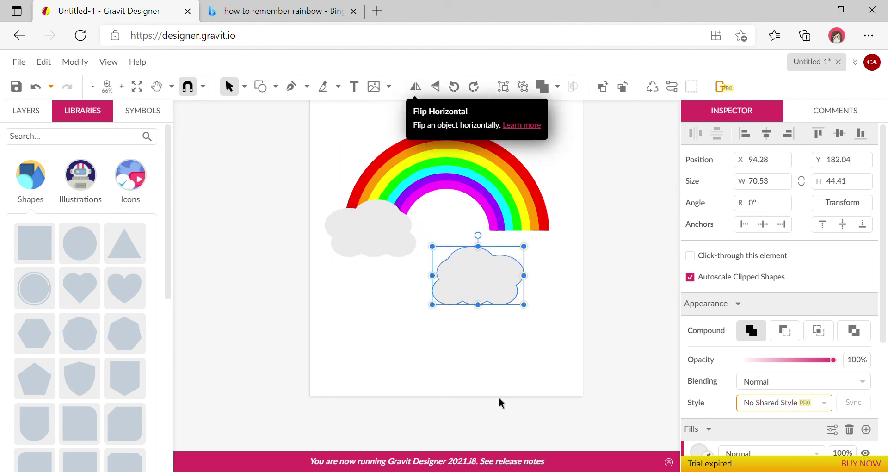
{"action": "left_click_drag", "start_coordinate": [462, 268], "coordinate": [506, 226]}
{"action": "left_click", "coordinate": [509, 304]}
Group the rainbow and both clouds into a single object.
{"action": "scroll", "coordinate": [510, 303], "scroll_direction": "up", "scroll_amount": 2}
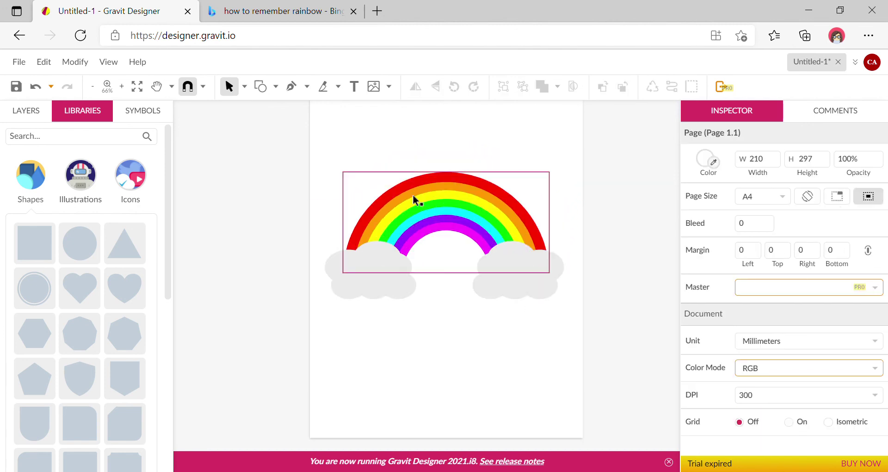
{"action": "scroll", "coordinate": [376, 155], "scroll_direction": "up", "scroll_amount": 1}
{"action": "left_click_drag", "start_coordinate": [354, 147], "coordinate": [542, 368]}
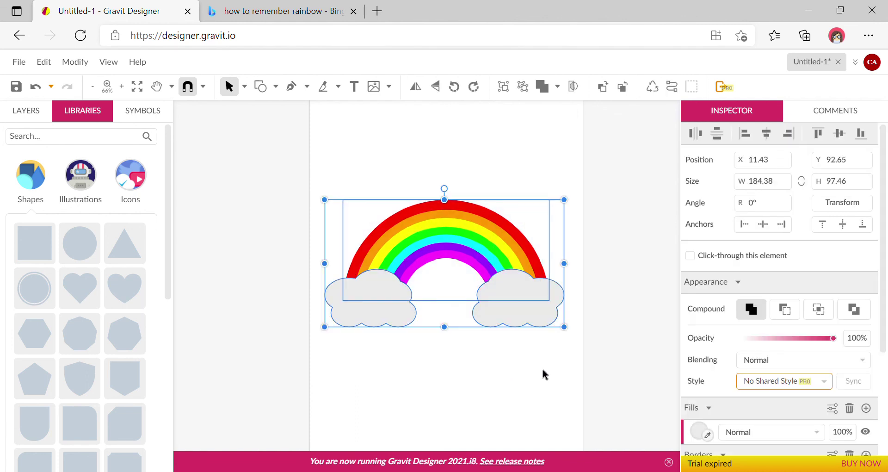
{"action": "key", "text": "ctrl+g"}
{"action": "left_click", "coordinate": [542, 370]}
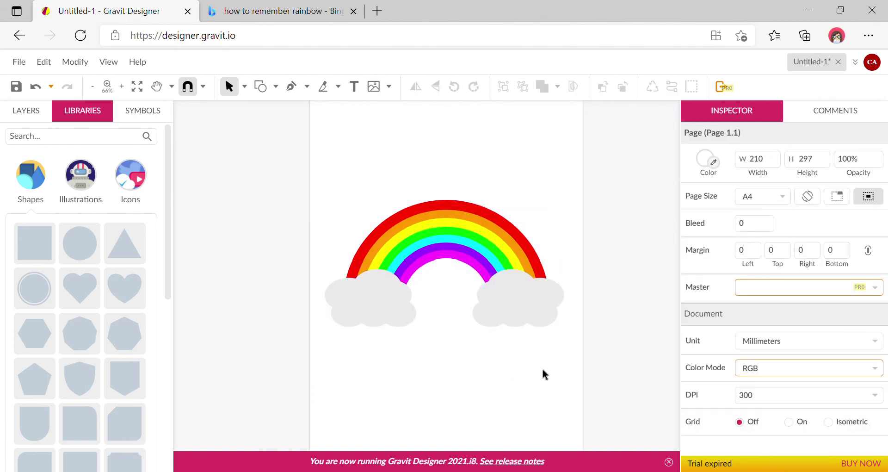
Move the grouped rainbow and clouds down the page to about Y 151 mm.
{"action": "scroll", "coordinate": [542, 370], "scroll_direction": "down", "scroll_amount": 1}
{"action": "left_click_drag", "start_coordinate": [517, 255], "coordinate": [513, 325]}
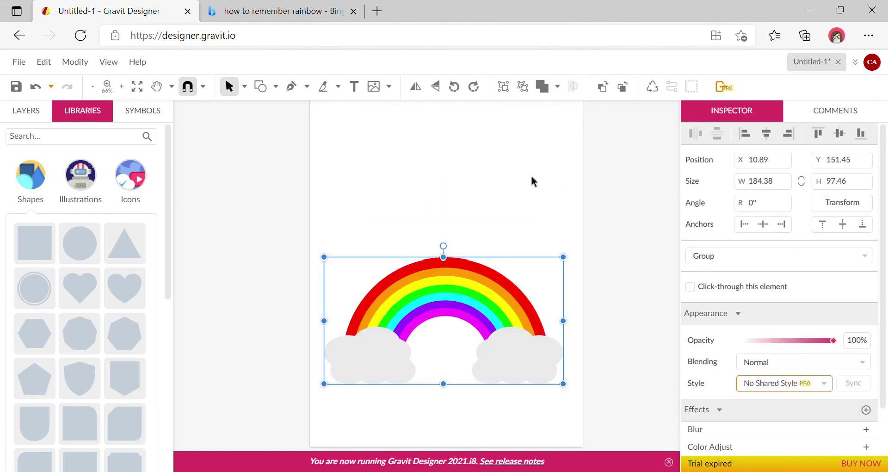
{"action": "left_click", "coordinate": [531, 173]}
{"action": "left_click", "coordinate": [93, 87]}
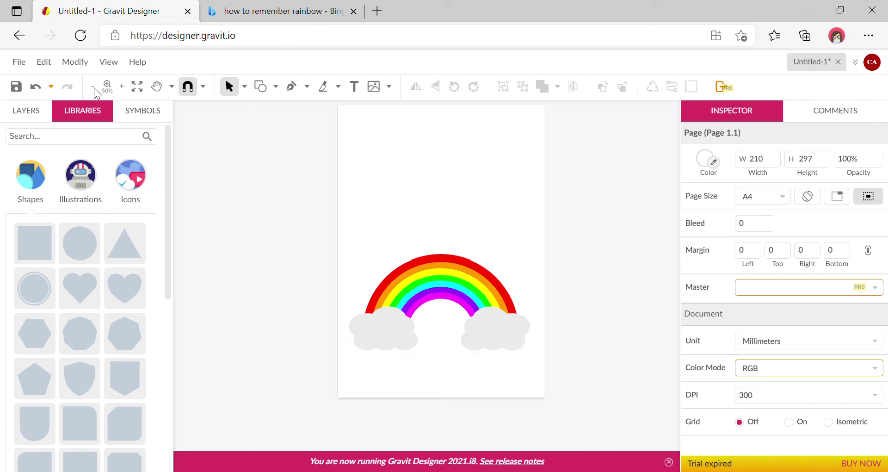